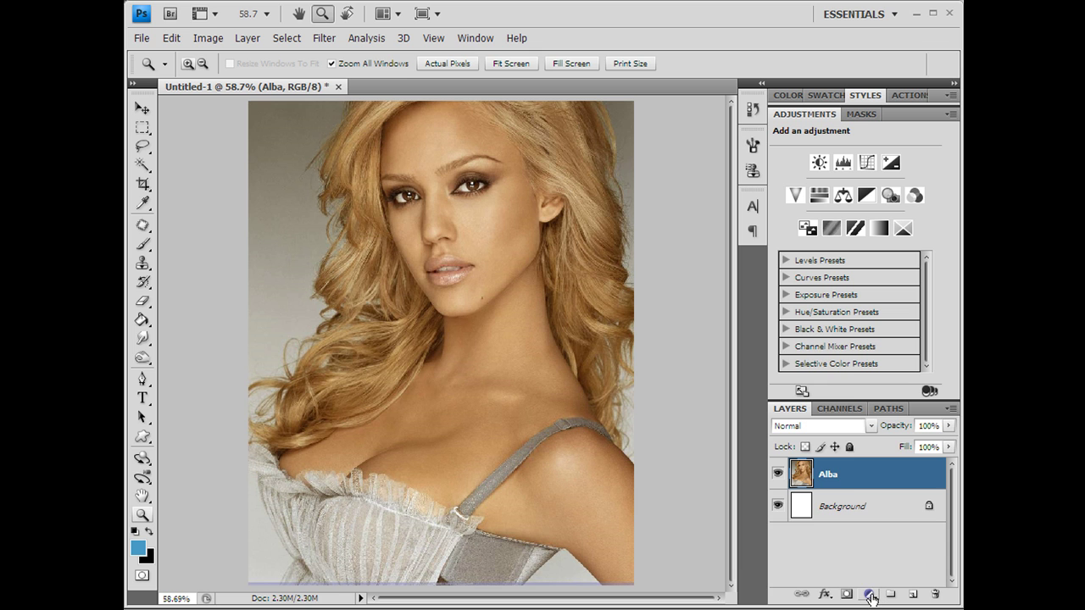
Step: Add a Gradient Map adjustment layer over the portrait and open its Gradient Editor
left_click(869, 595)
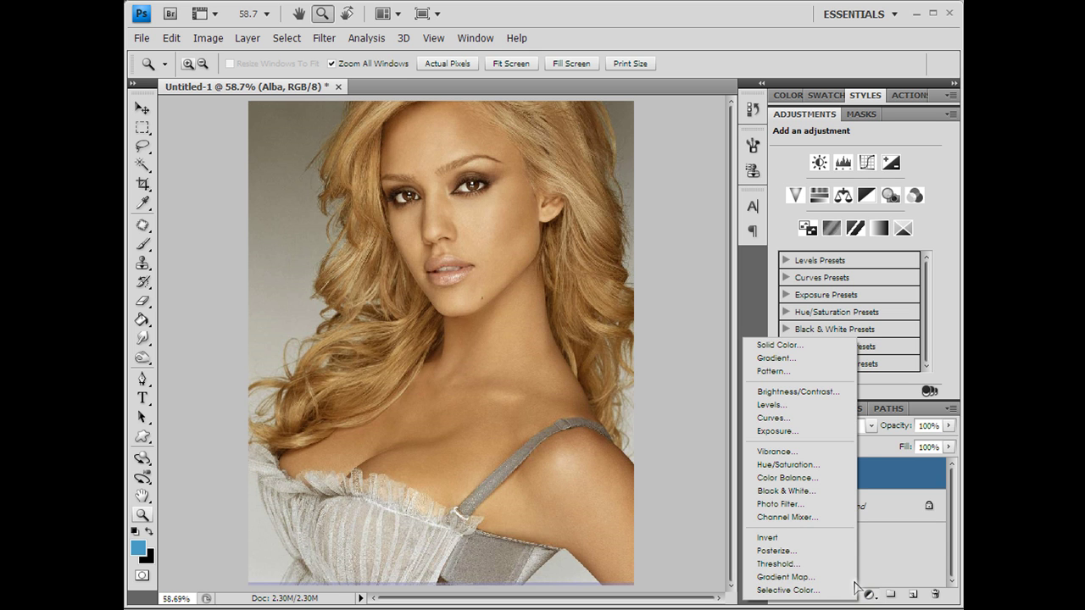
left_click(797, 578)
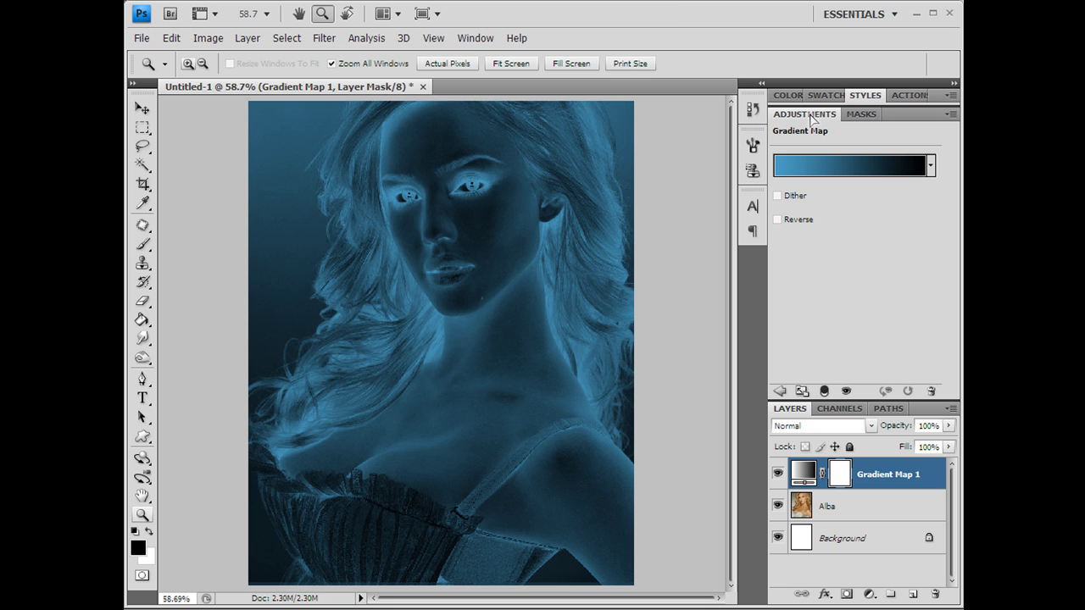
left_click(849, 167)
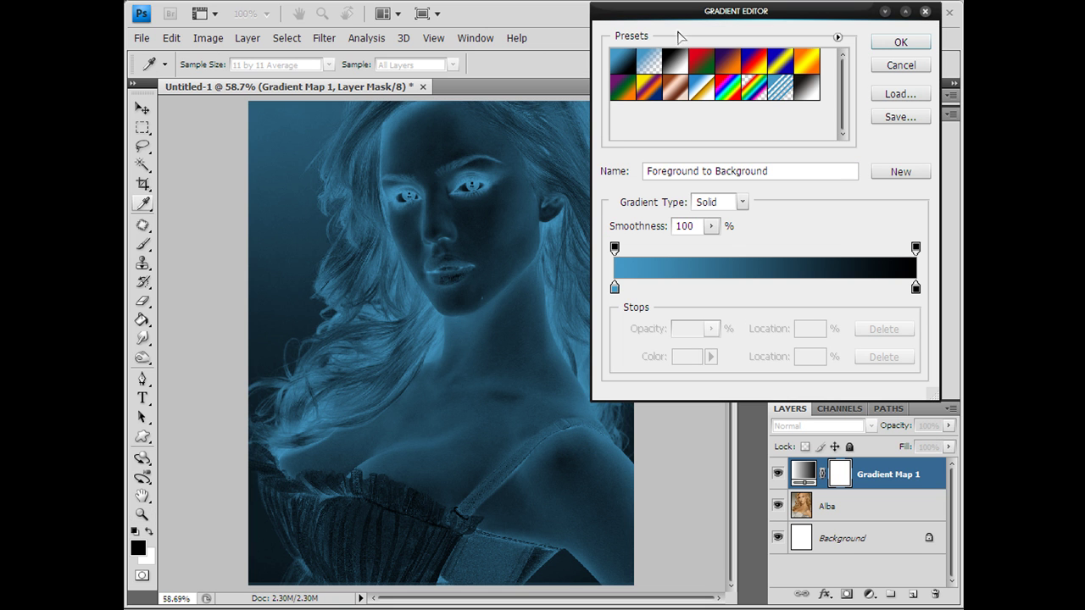
Step: Apply the Black, White gradient, then move its black stop inward to about 10%
left_click(681, 58)
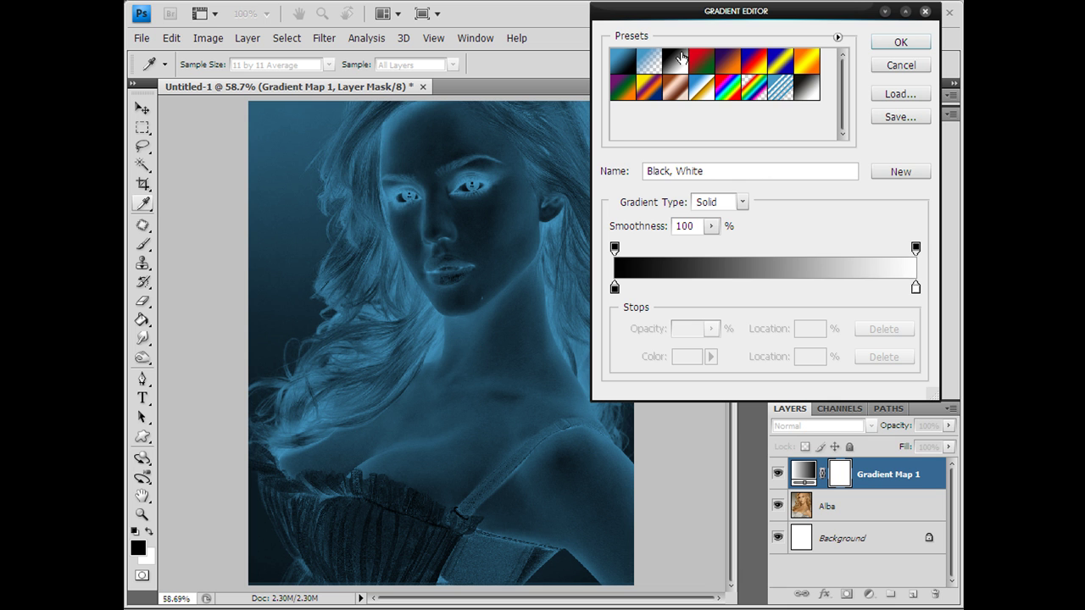
key("Return")
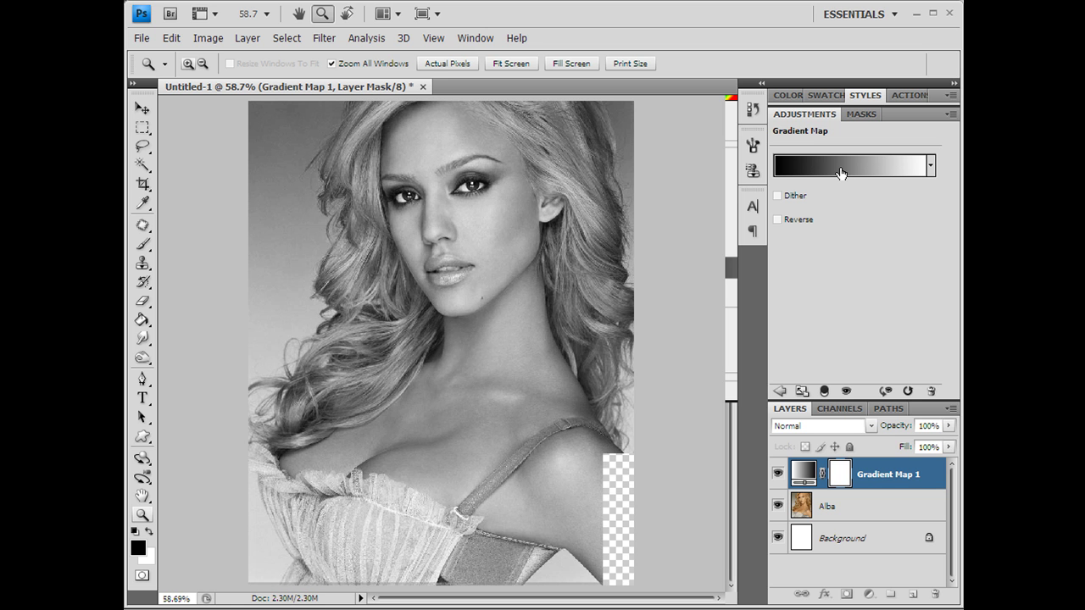
left_click(842, 172)
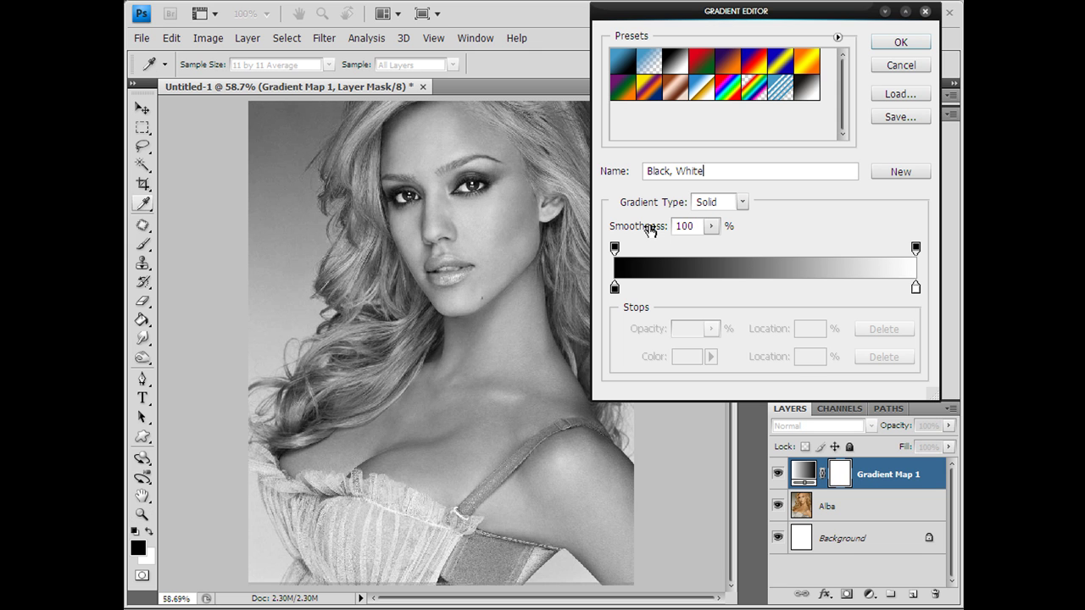
left_click(614, 289)
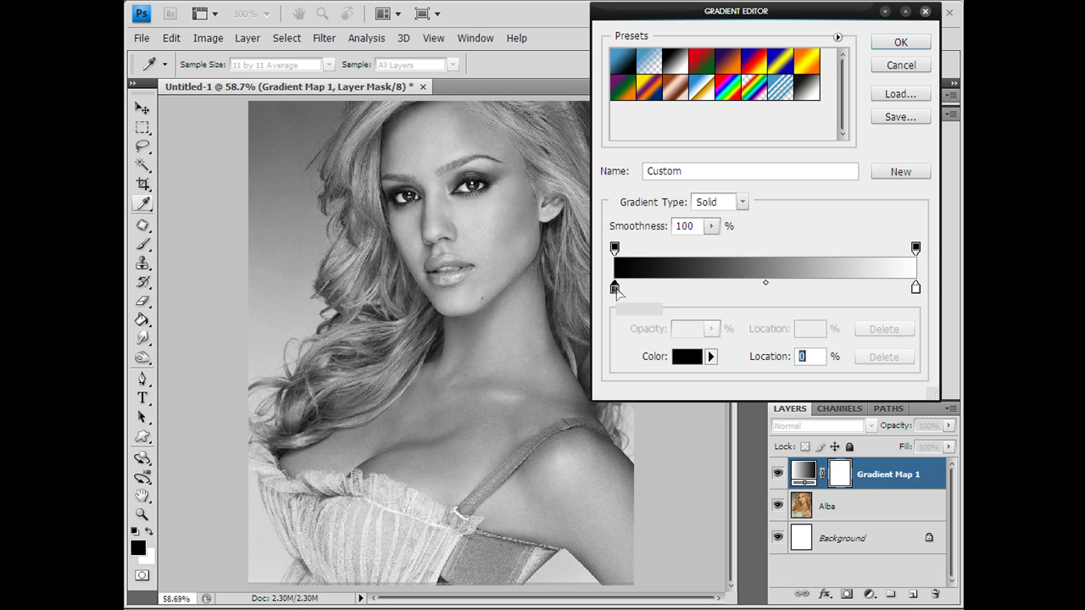
left_click_drag(616, 290, 638, 290)
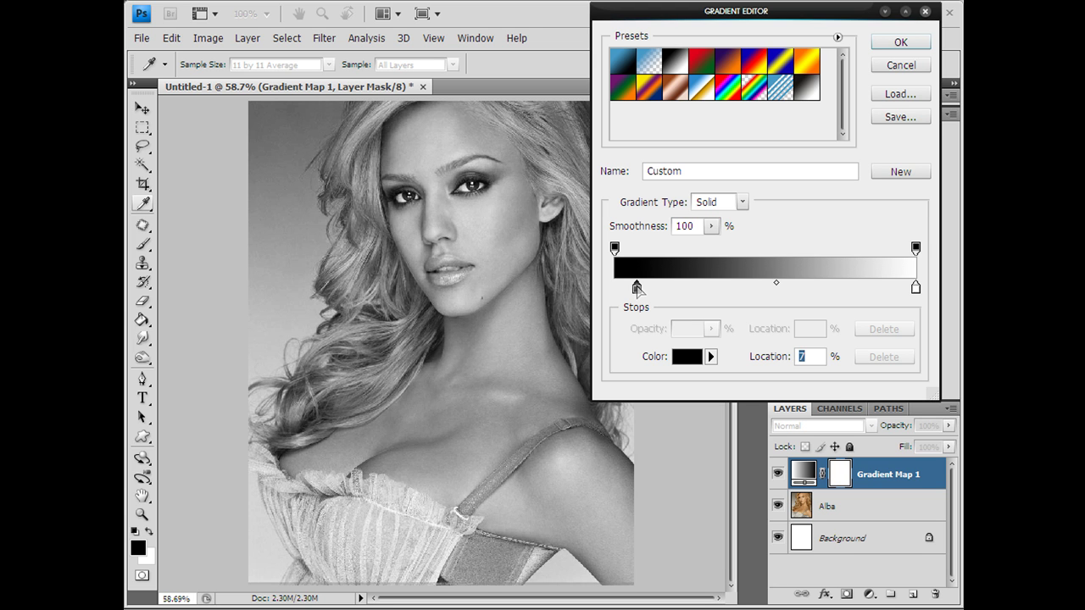
left_click_drag(638, 288, 638, 289)
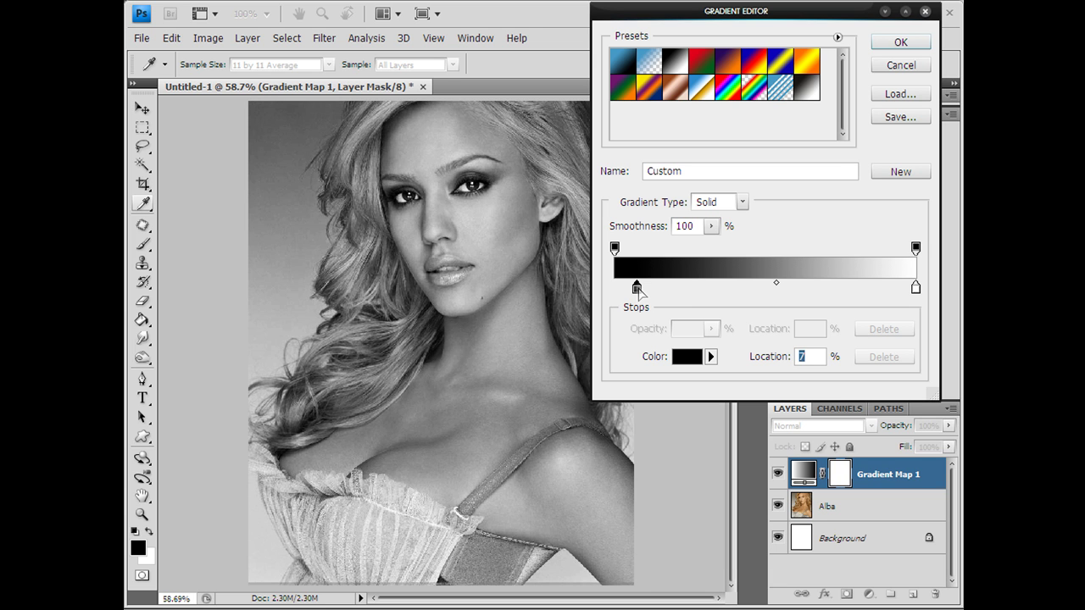
left_click_drag(639, 289, 646, 290)
left_click(918, 44)
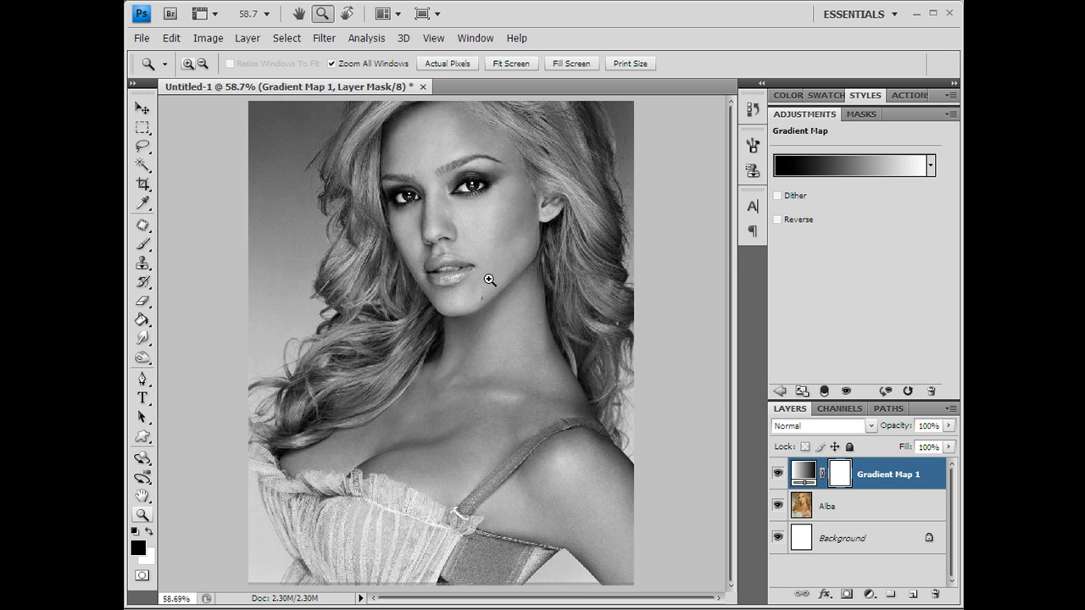
Step: Zoom to 300% on the eyes and set up a 30 px, 0% hardness brush
left_click(443, 228)
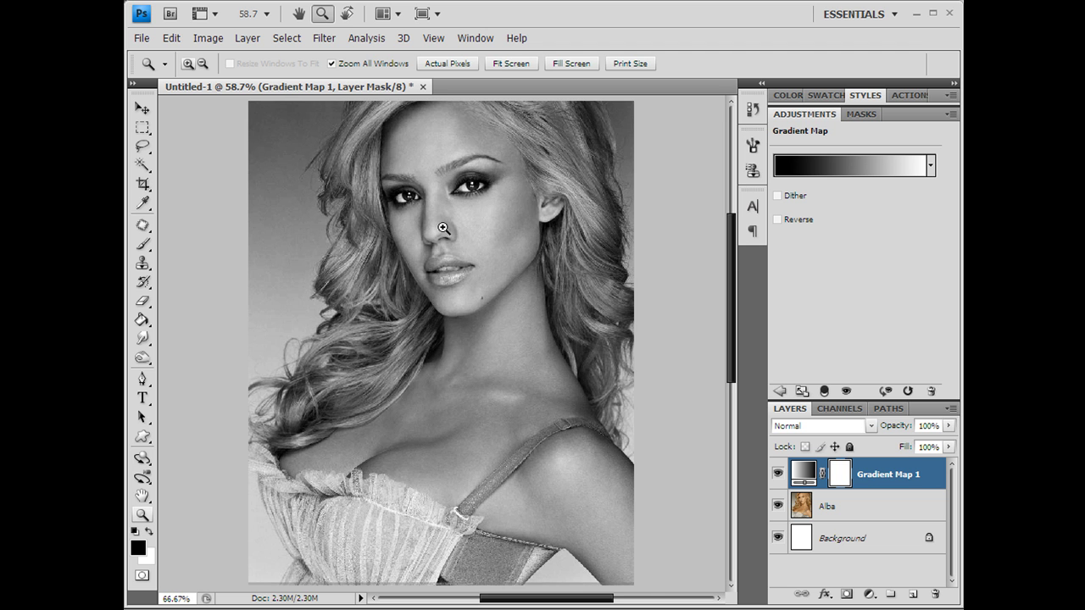
left_click(468, 359)
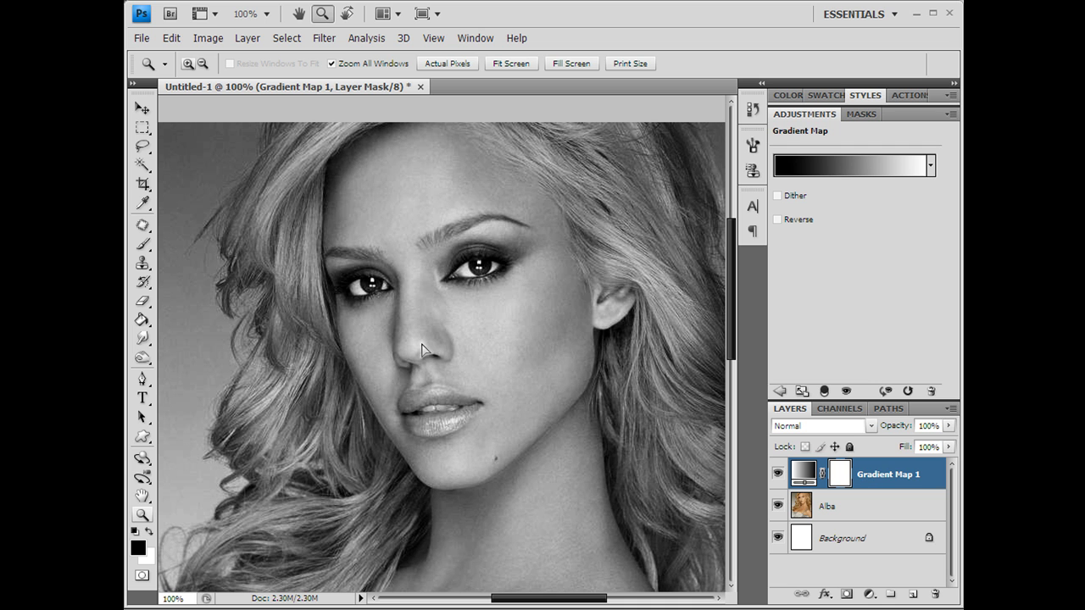
key("b")
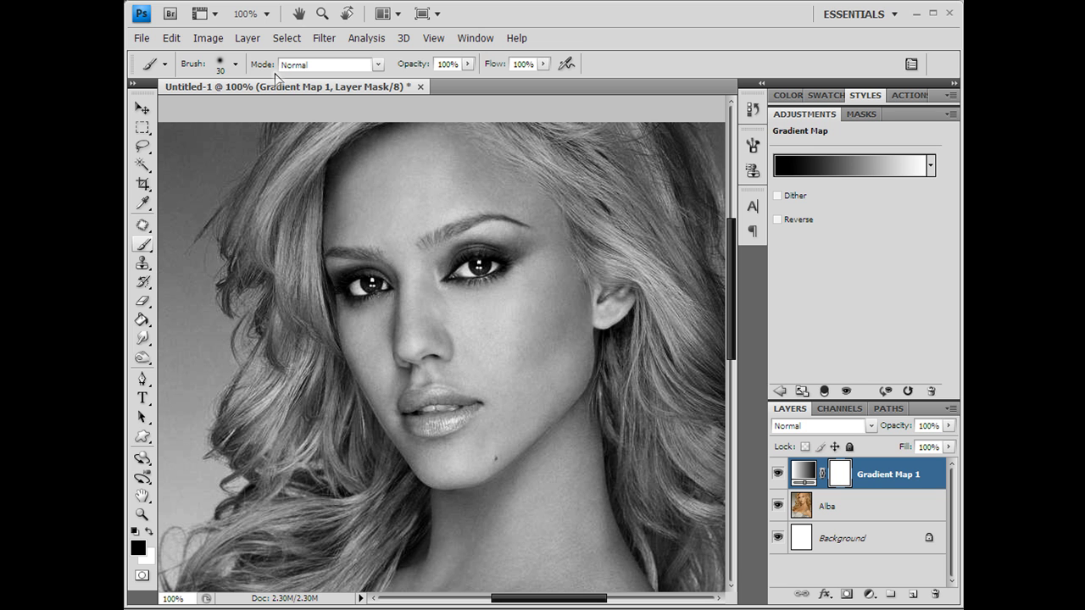
key("ctrl+space")
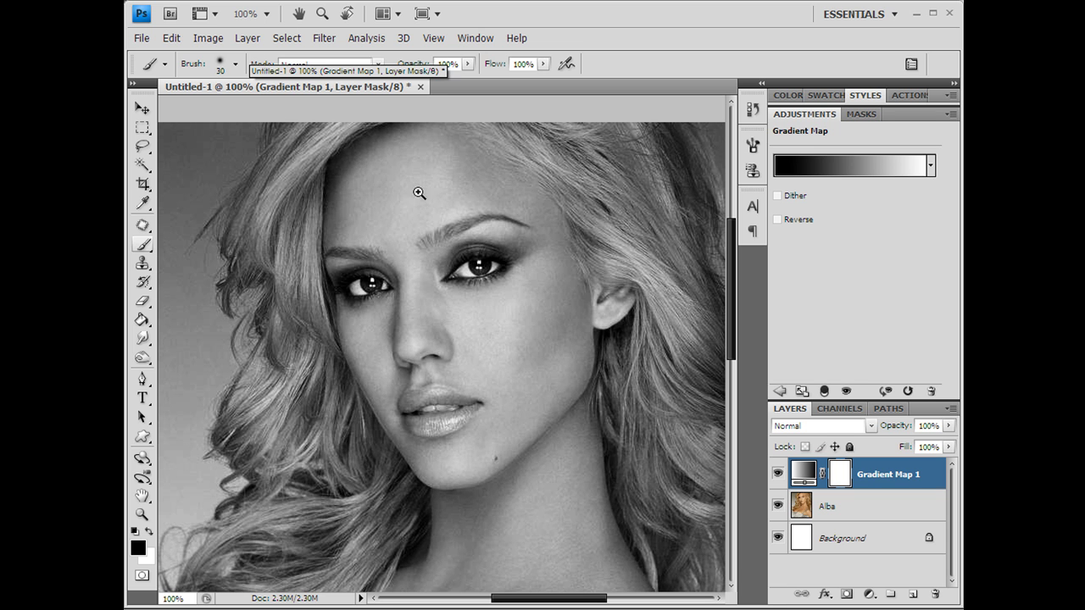
left_click(435, 223)
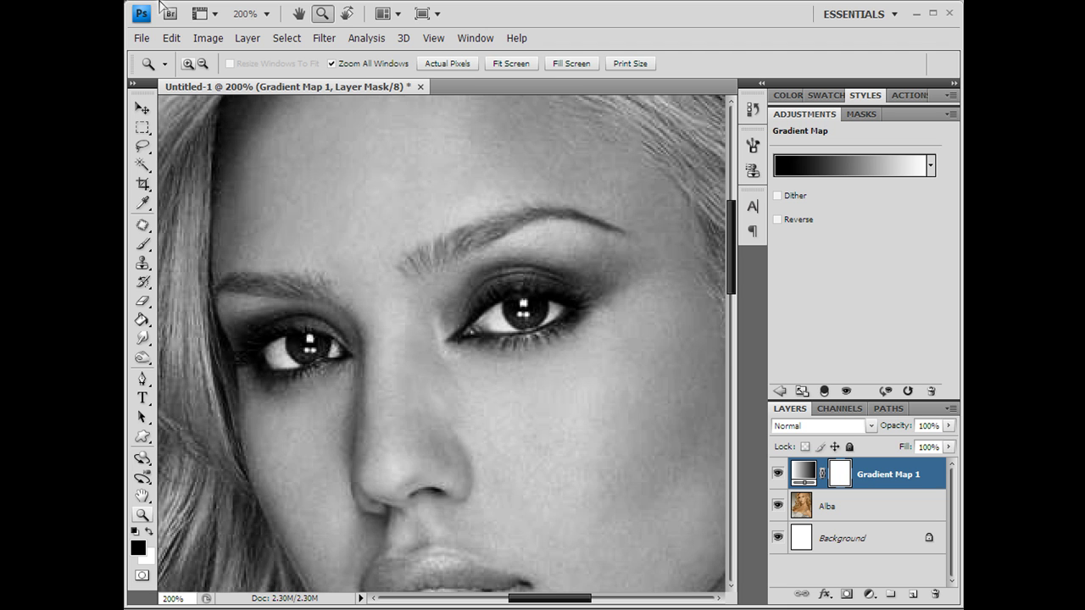
key("b")
left_click(238, 64)
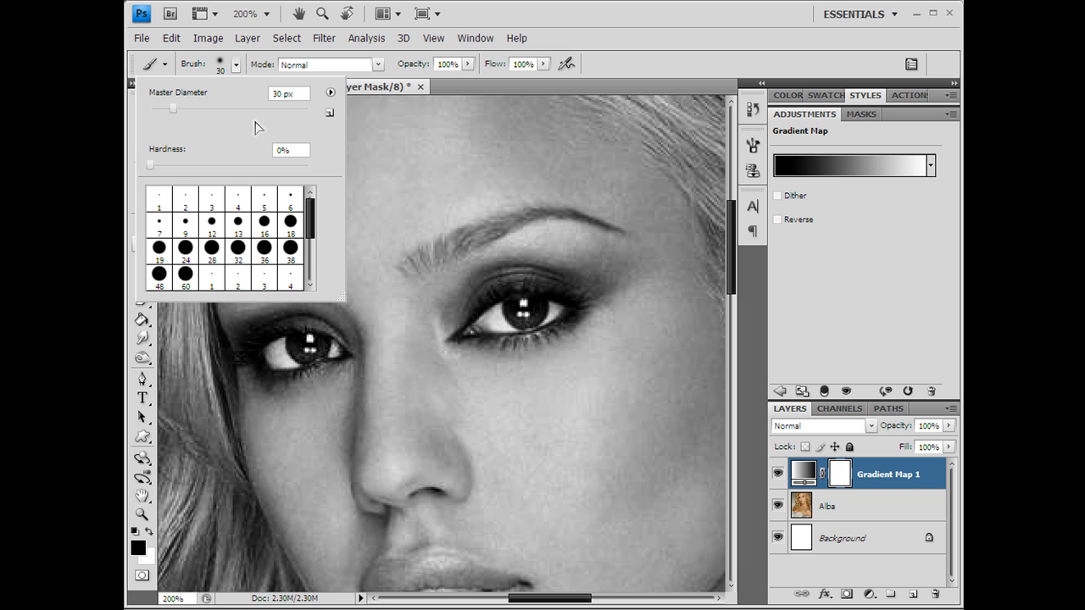
left_click(582, 5)
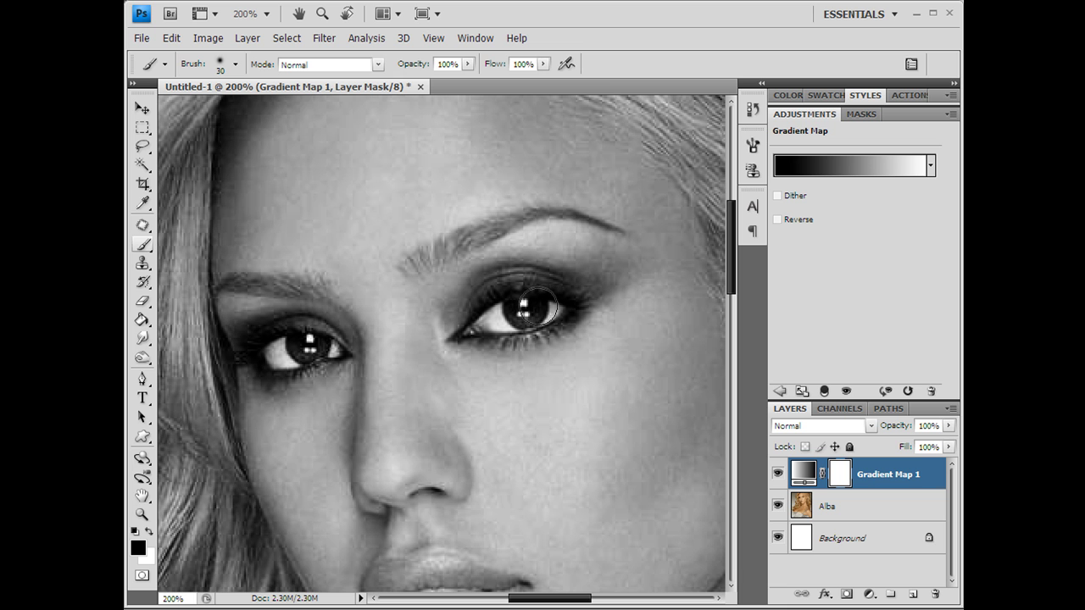
key("z")
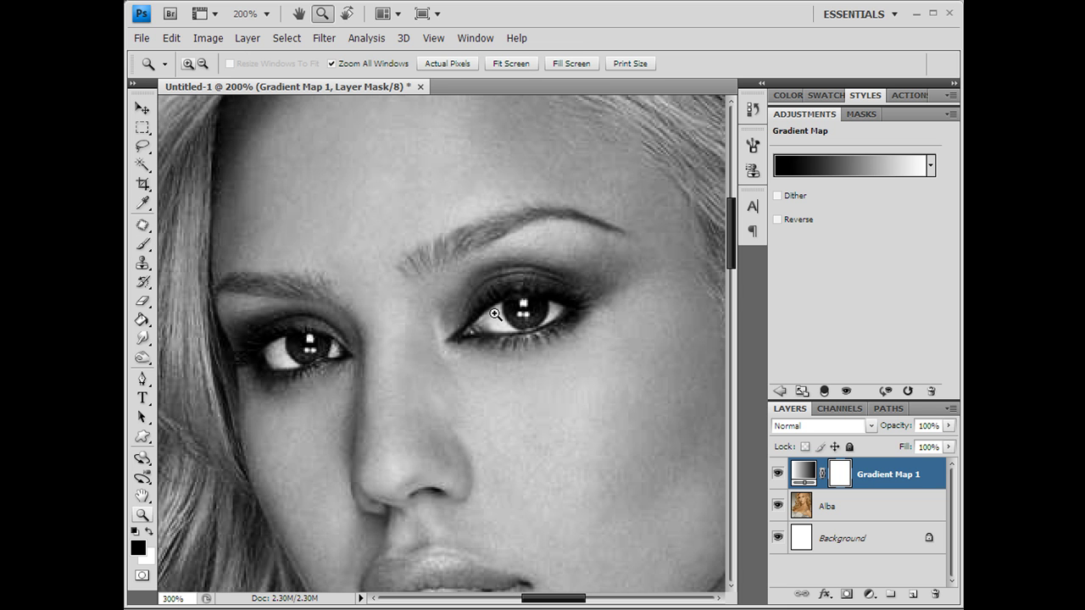
left_click(495, 314)
Step: Paint over both irises on the Gradient Map mask to bring back their brown colour
key("b")
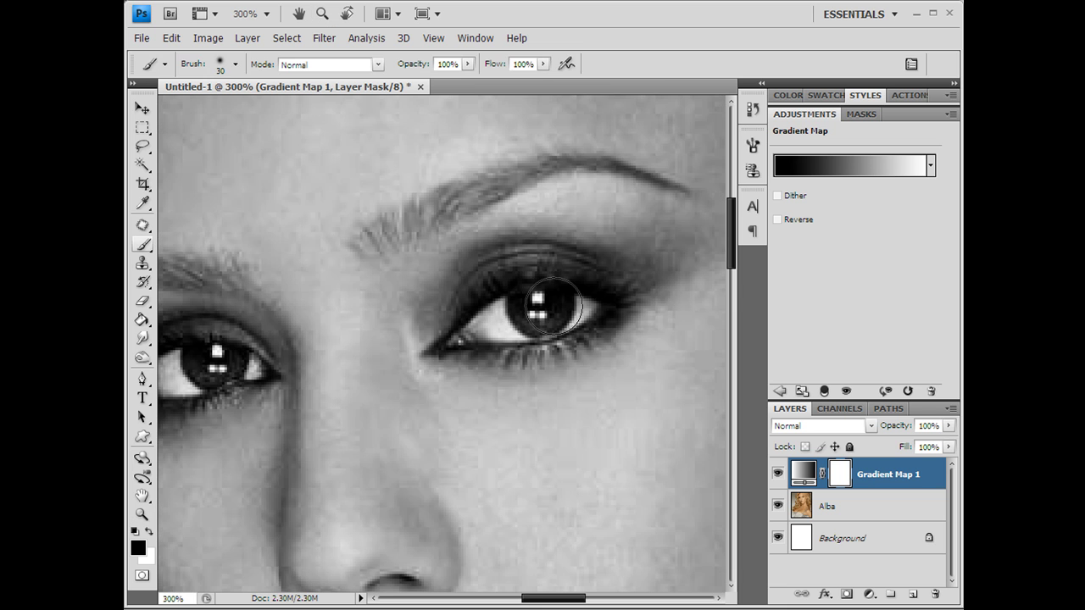
left_click(541, 307)
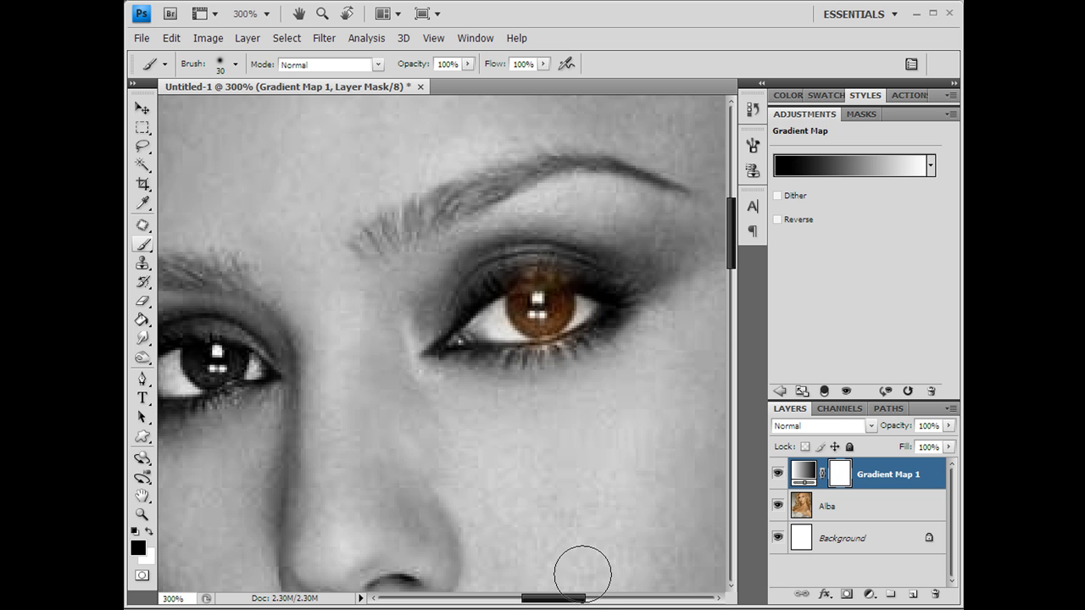
left_click_drag(555, 598, 505, 600)
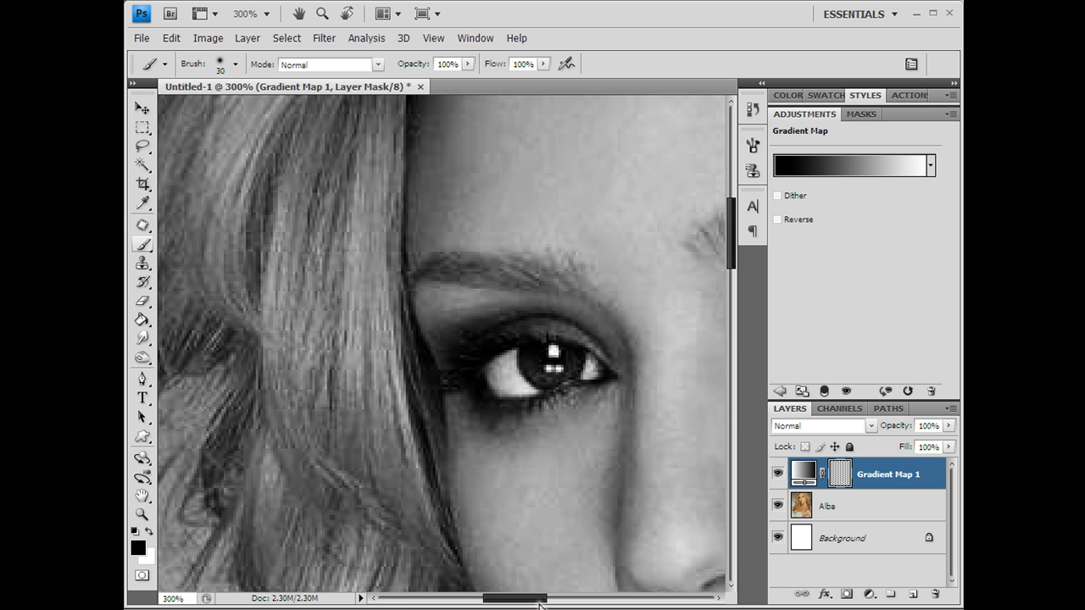
left_click(547, 360)
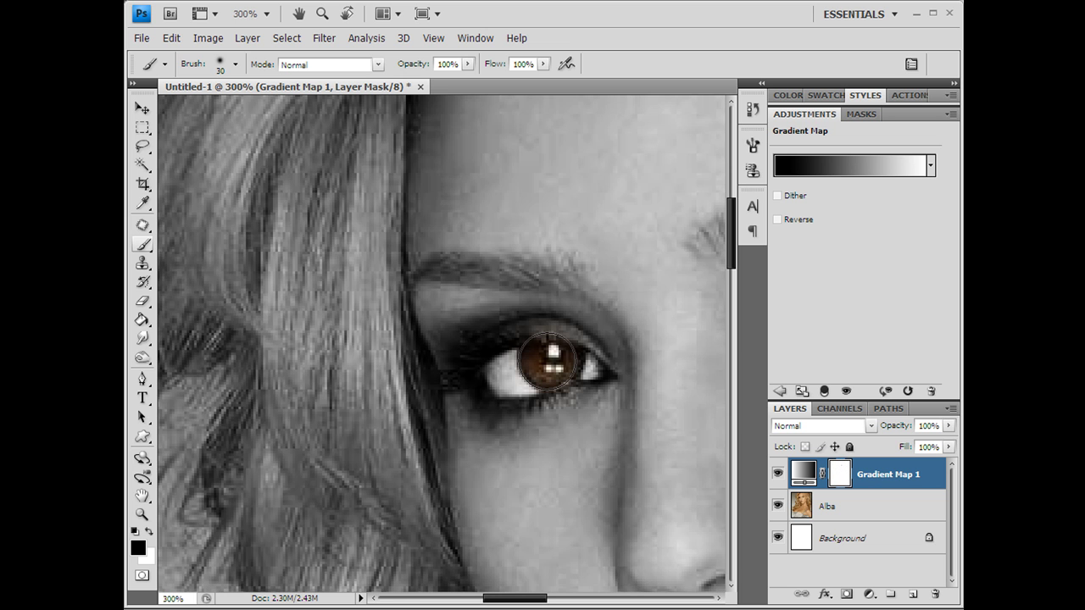
left_click(546, 361)
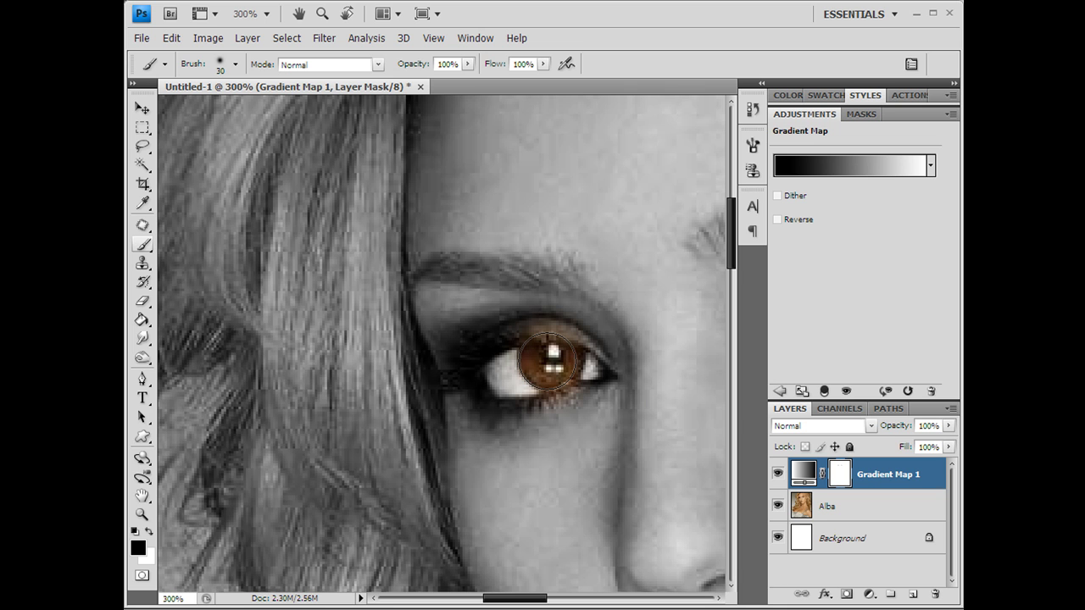
Step: Tidy the mask edges along the lower lids and lashes with the Eraser
key("e")
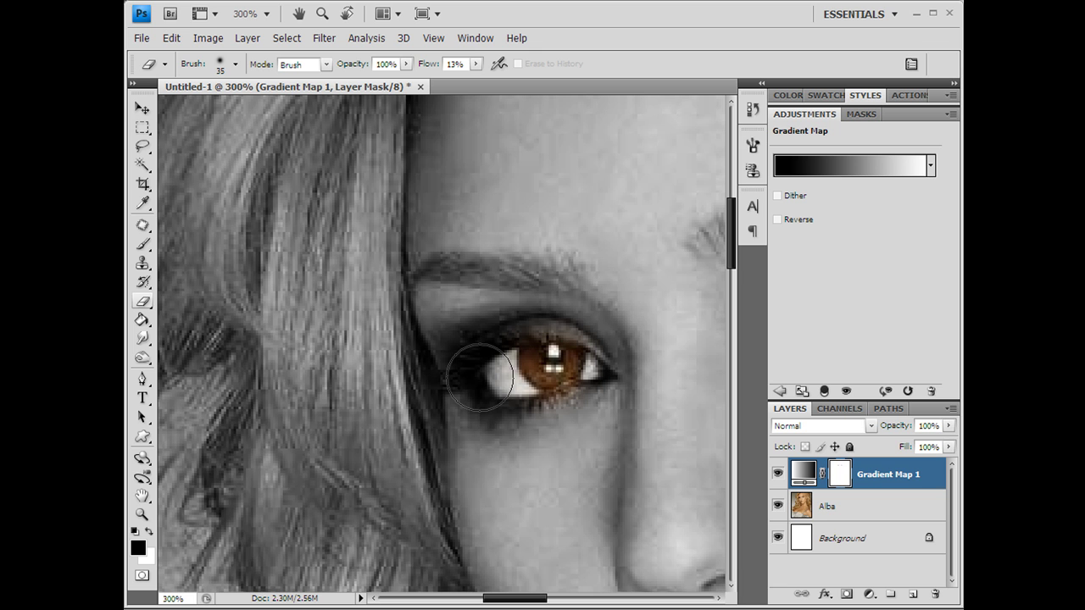
mouse_move(539, 413)
left_mouse_down()
mouse_move(579, 406)
mouse_move(577, 435)
mouse_move(574, 421)
mouse_move(588, 416)
left_mouse_up()
left_click_drag(528, 599, 580, 601)
mouse_move(504, 393)
left_mouse_down()
mouse_move(450, 368)
mouse_move(494, 372)
mouse_move(568, 339)
mouse_move(550, 322)
mouse_move(511, 368)
mouse_move(514, 242)
mouse_move(462, 256)
mouse_move(490, 253)
mouse_move(471, 240)
mouse_move(493, 239)
mouse_move(433, 237)
left_mouse_up()
Step: Fit the portrait on screen and add an empty layer named BlueEye above Alba
key("z")
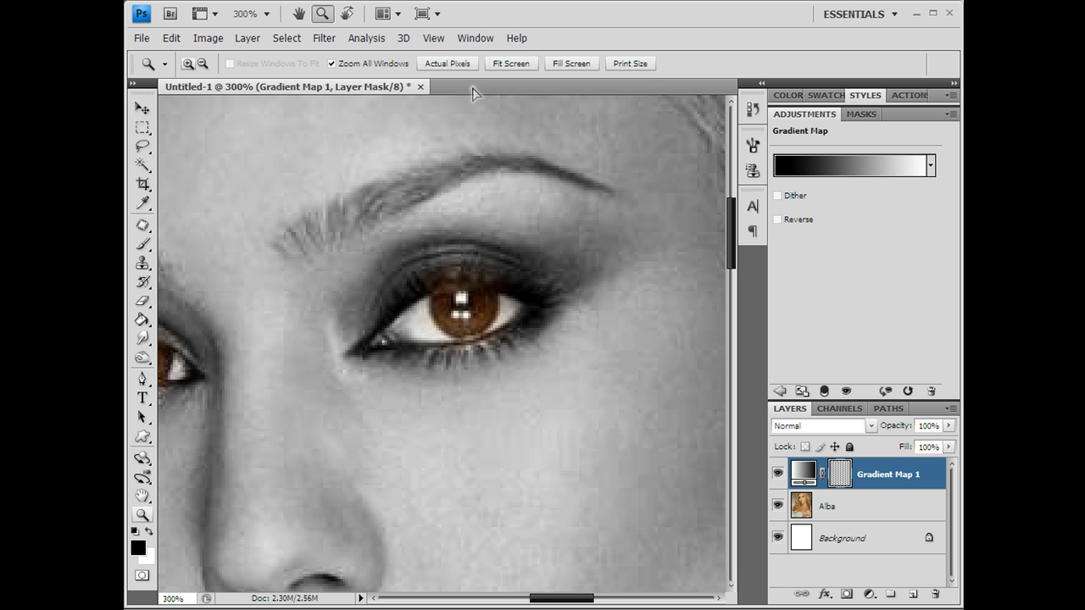
left_click(493, 64)
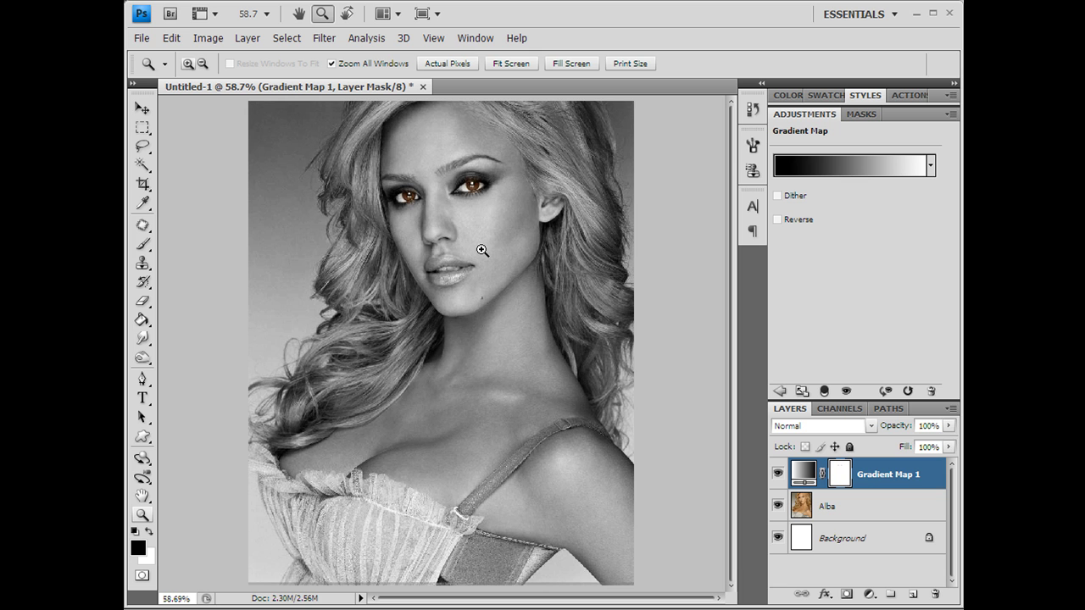
left_click(875, 513)
key("ctrl+shift+n")
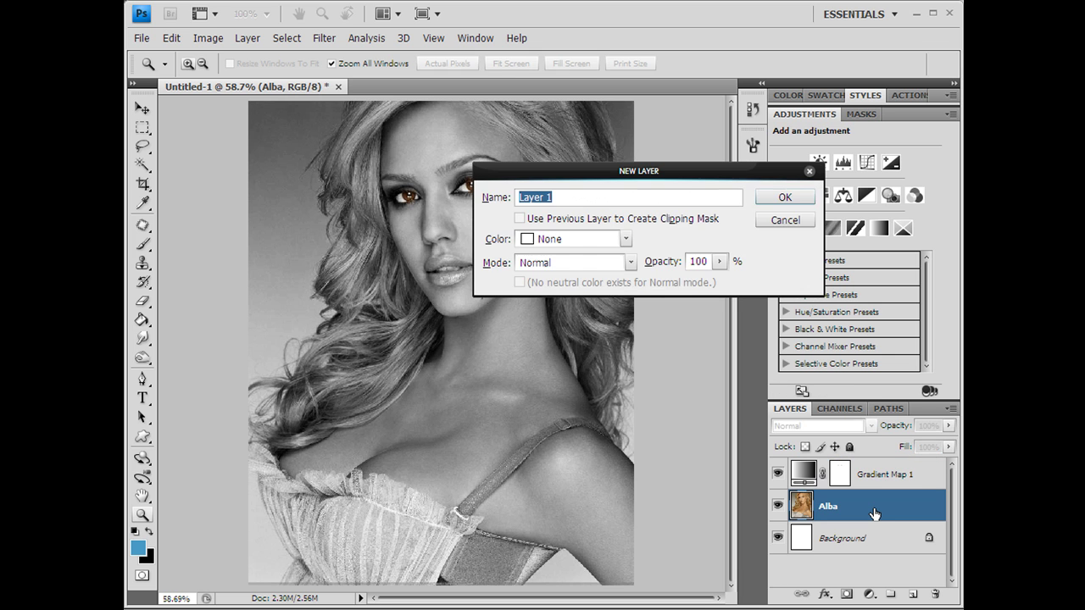
type("BlueEye")
key("Return")
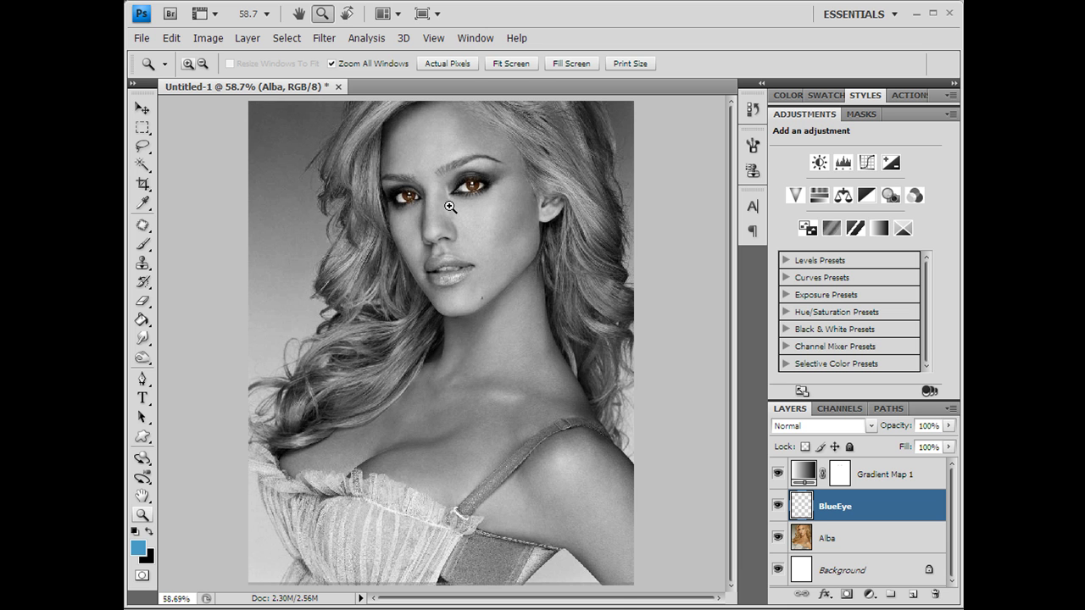
Step: Zoom to 200% on the eyes and brush solid blue over both irises
key("ctrl+1")
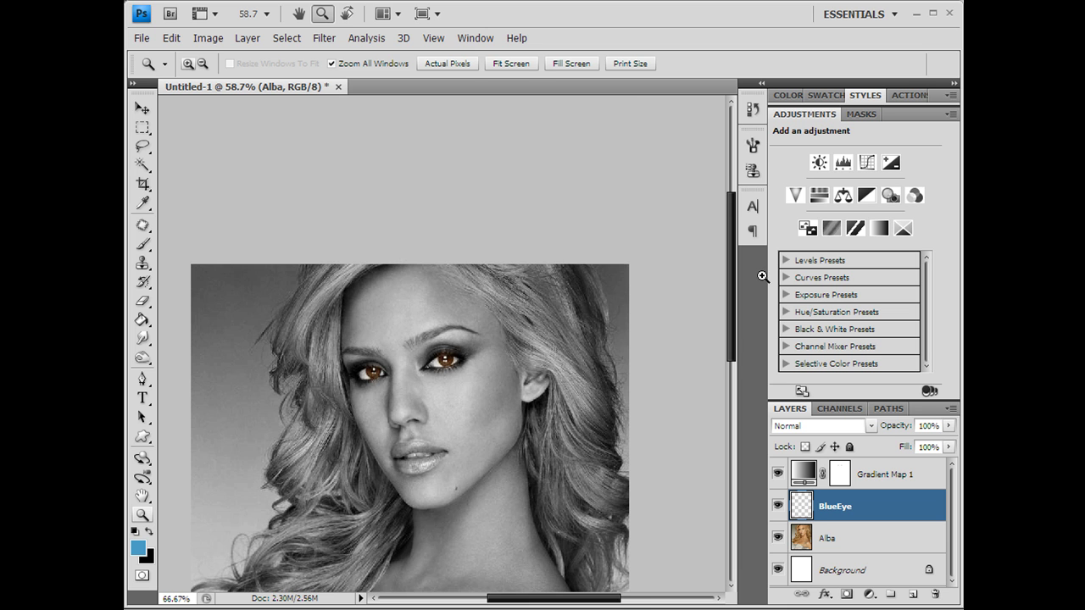
key("ctrl+plus")
mouse_move(734, 254)
left_mouse_down()
mouse_move(738, 178)
mouse_move(735, 273)
left_mouse_up()
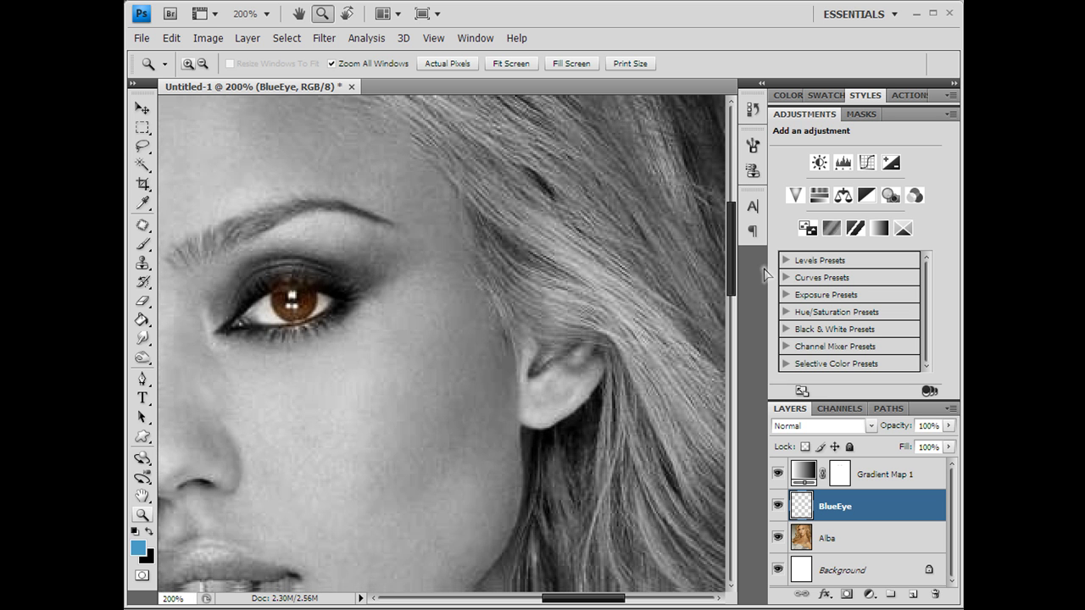
left_click_drag(586, 598, 551, 602)
key("b")
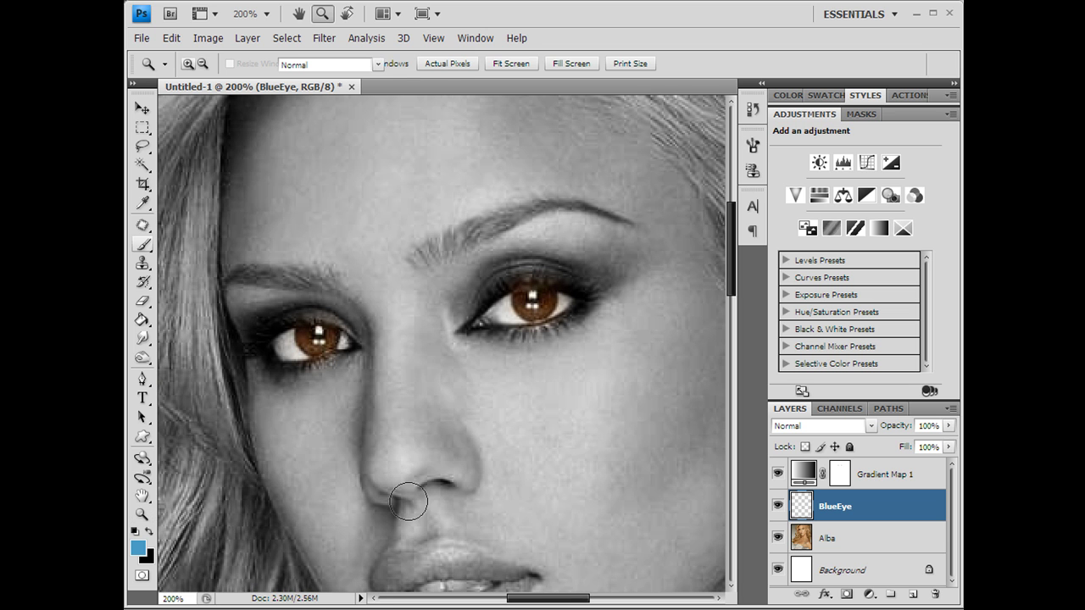
left_click(318, 336)
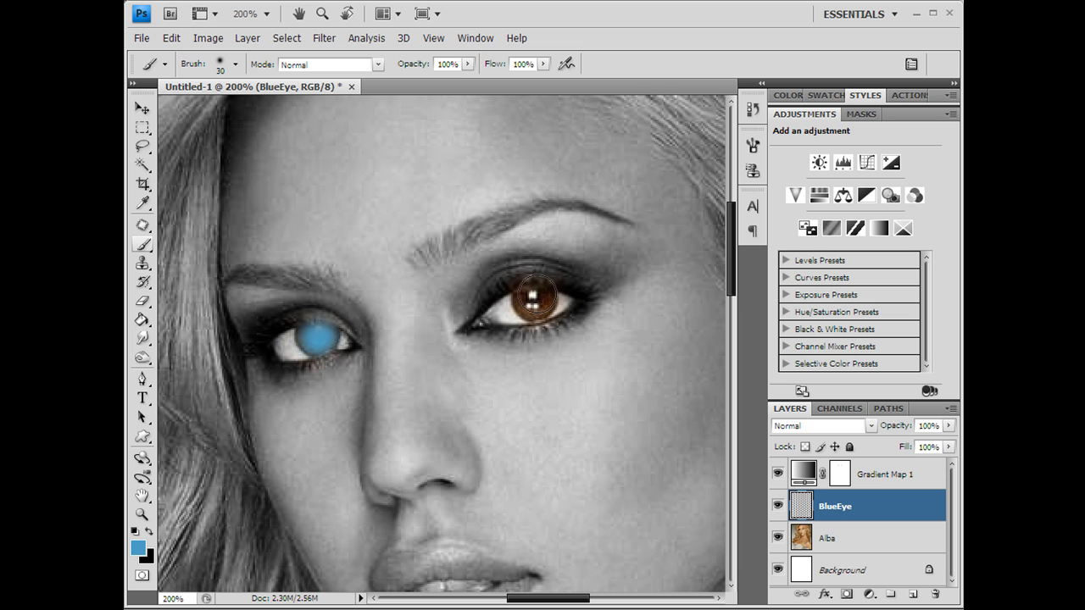
left_click_drag(533, 297, 532, 301)
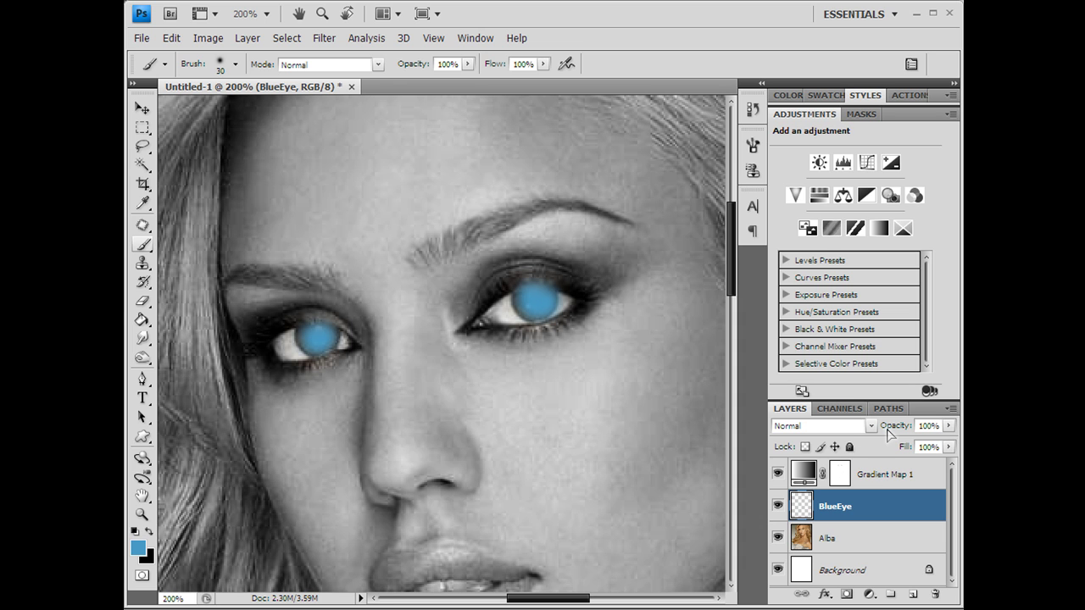
Step: Set the BlueEye layer to Color blend mode at about 66% opacity
left_click(871, 427)
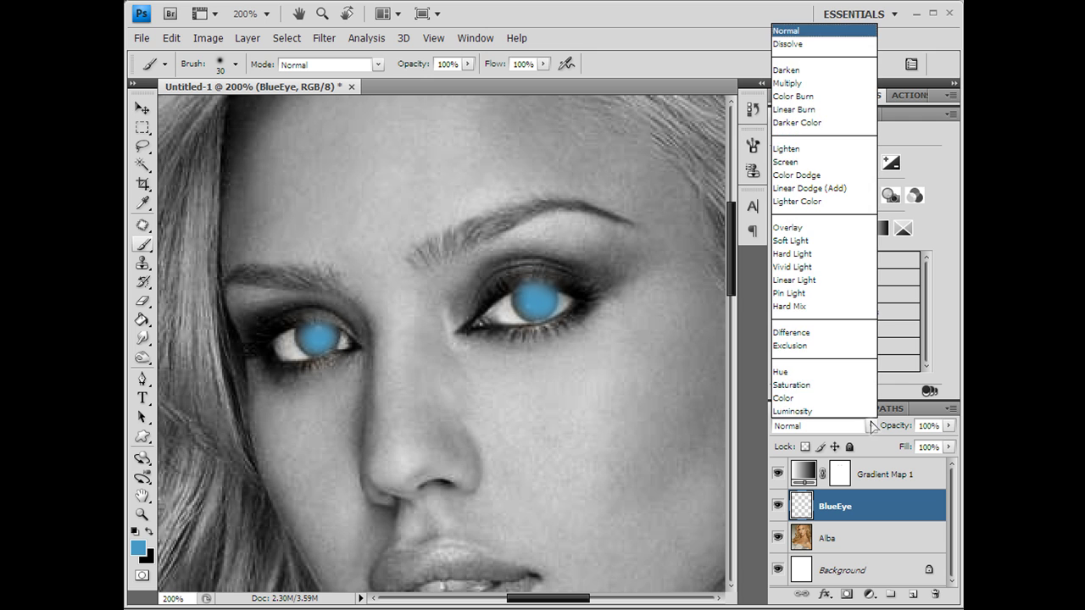
left_click(851, 396)
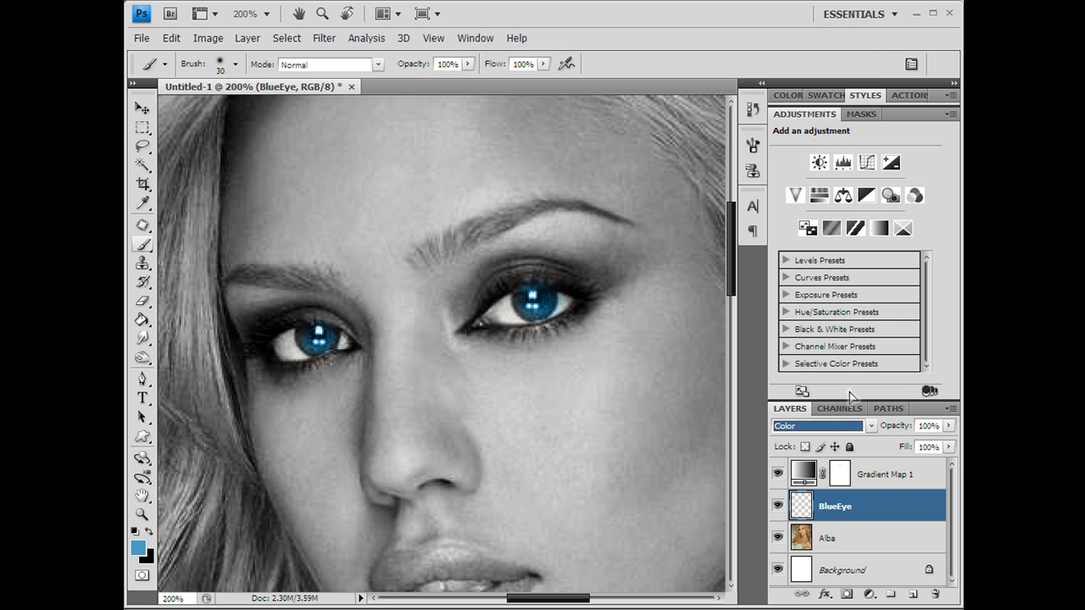
left_click_drag(946, 427, 928, 446)
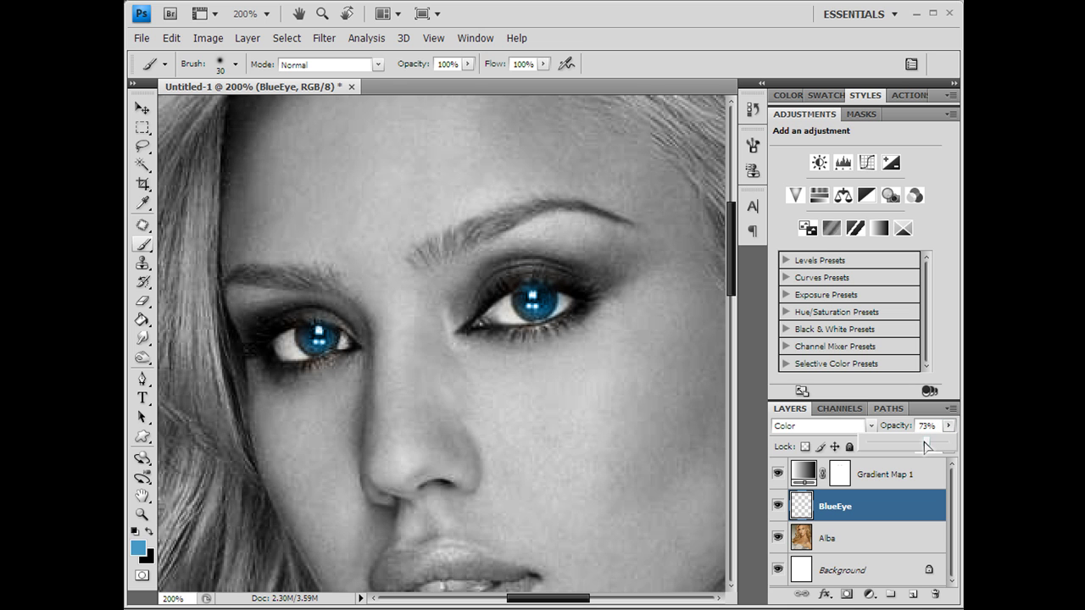
key("e")
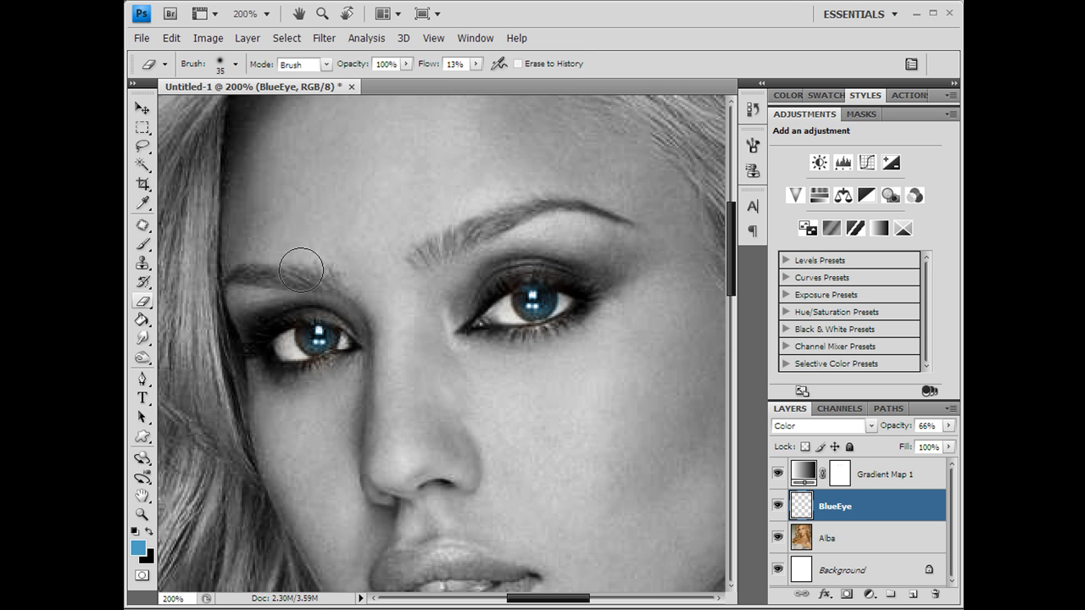